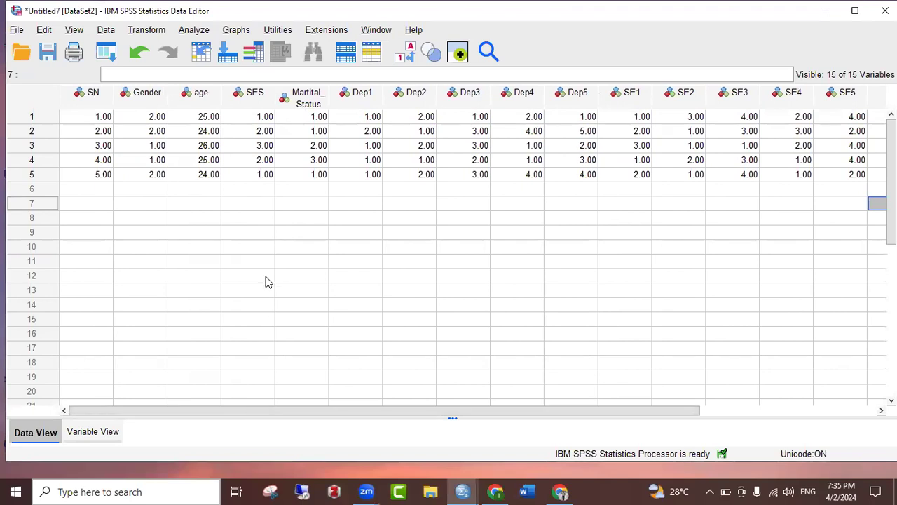
# Examine the Dep1 to Dep5 item columns and the first case's row in the dataset
pyautogui.click(253, 262)
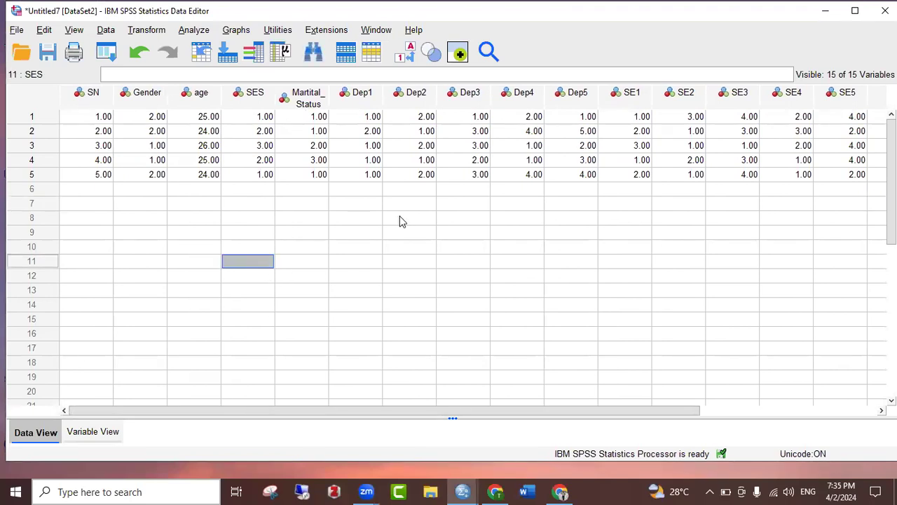
pyautogui.click(373, 121)
pyautogui.click(405, 123)
pyautogui.click(464, 120)
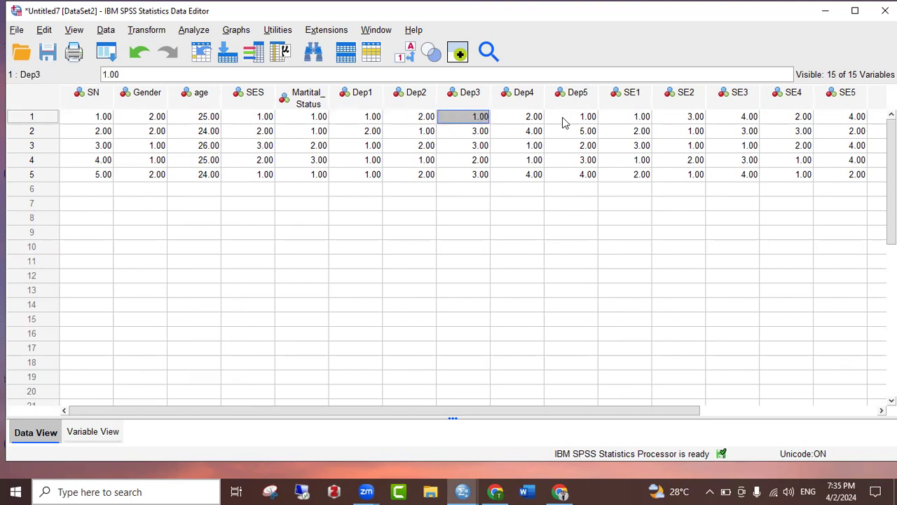
pyautogui.click(527, 120)
pyautogui.click(579, 104)
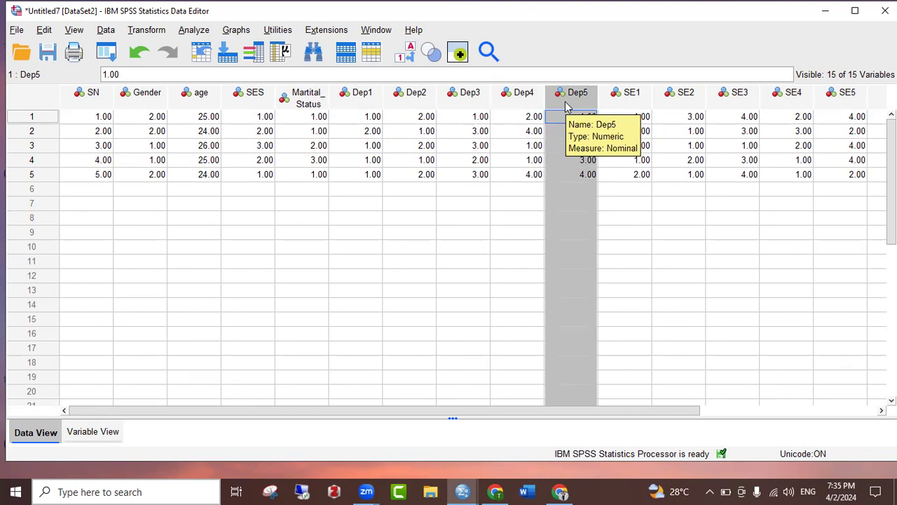
pyautogui.moveTo(452, 232); pyautogui.dragTo(460, 216)
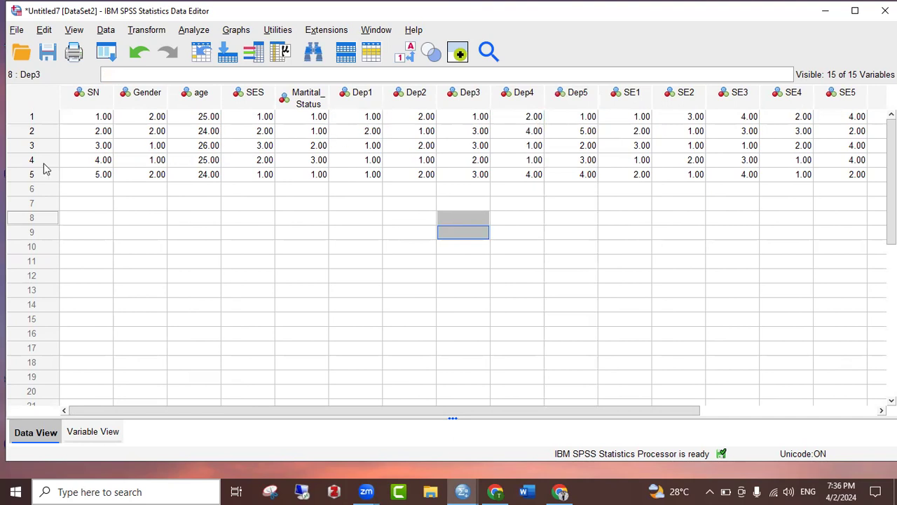
pyautogui.click(32, 119)
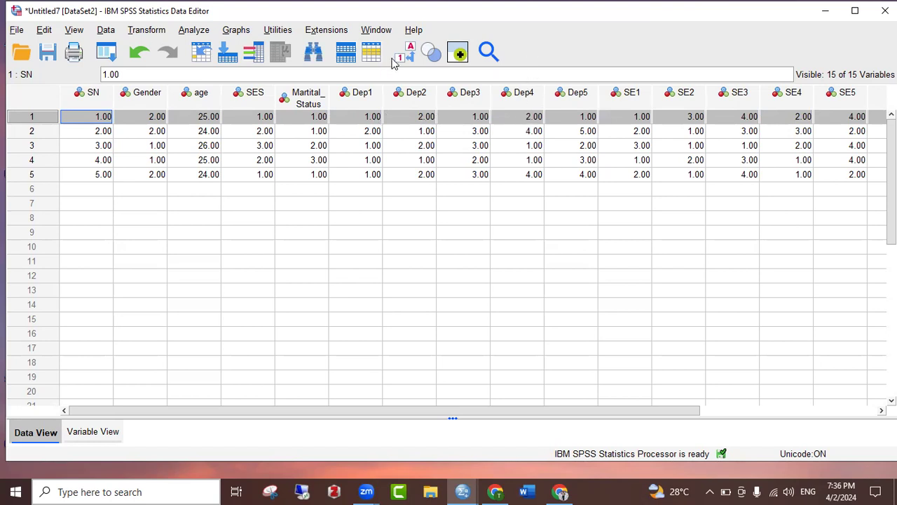
# Start a Compute Variable transformation with target variable Dep and put Dep1, the headache item, into the numeric expression
pyautogui.click(150, 32)
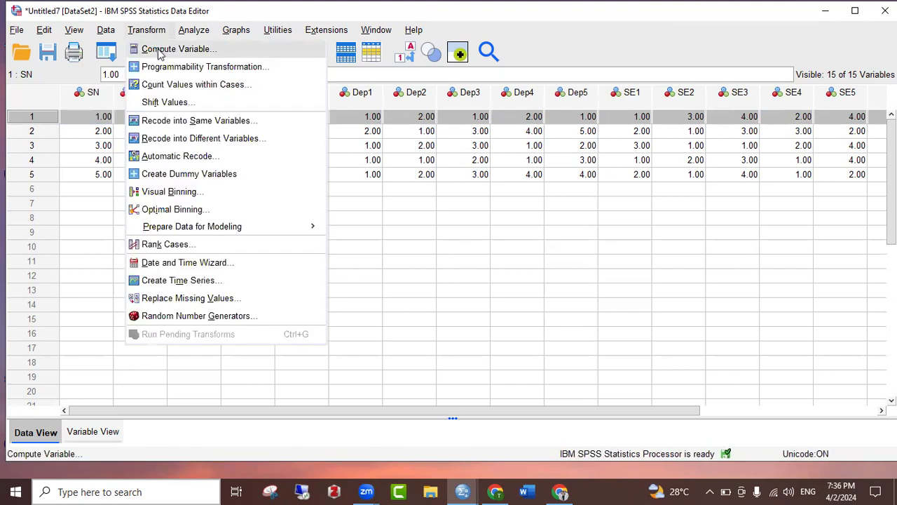
pyautogui.click(161, 49)
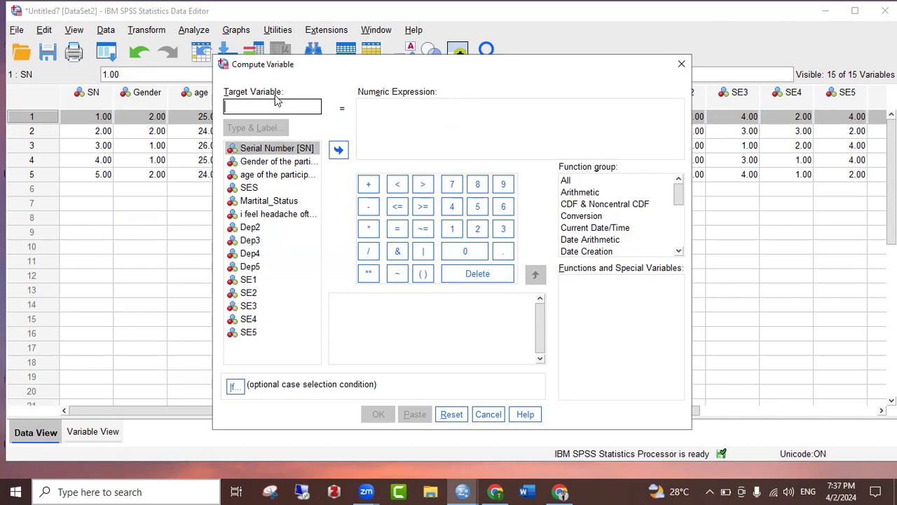
pyautogui.write('Dep')
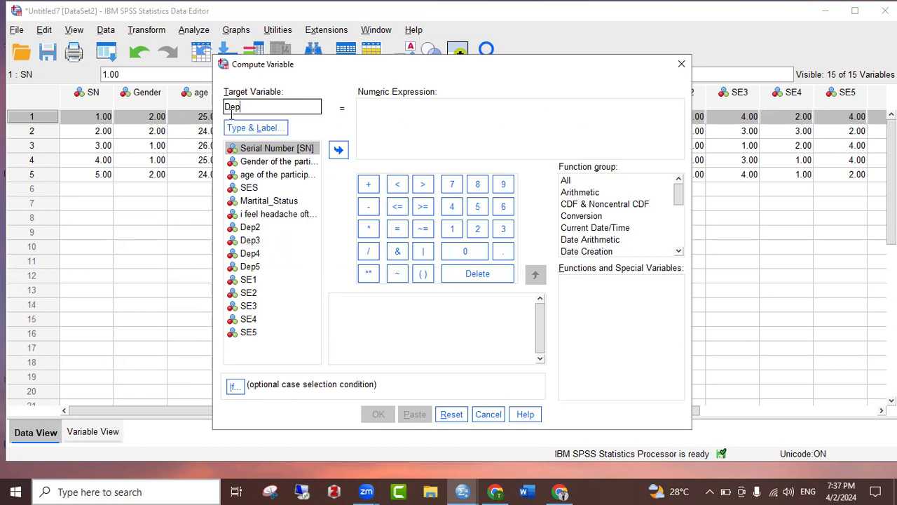
pyautogui.click(277, 216)
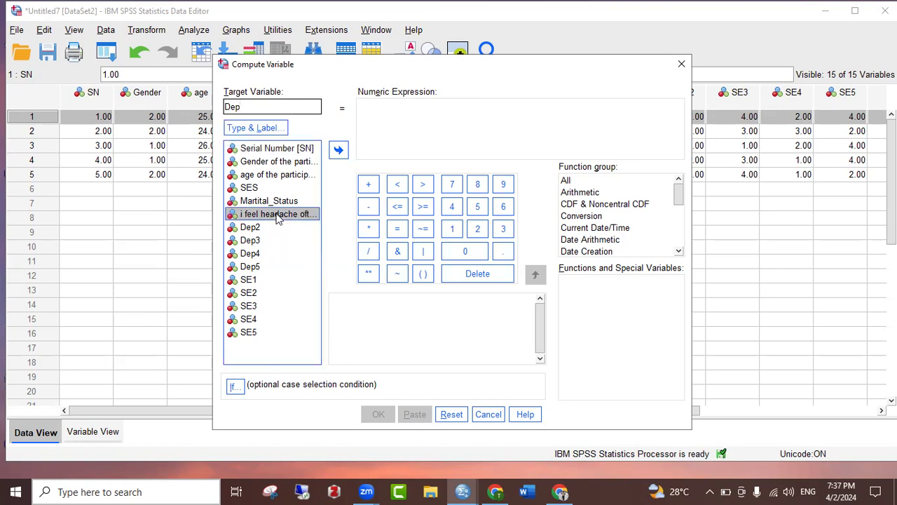
pyautogui.click(339, 152)
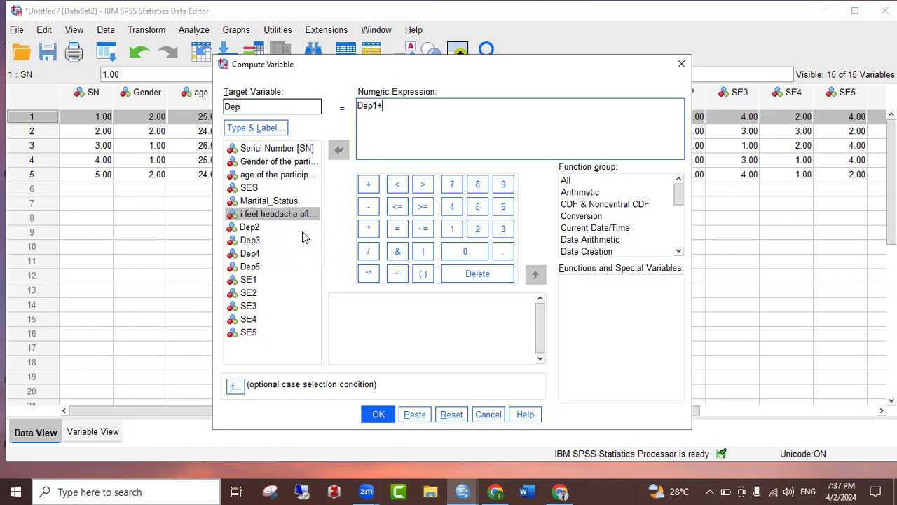
# Complete the numeric expression as Dep1+Dep2+Dep3+Dep4+Dep5 and run the computation of Dep
pyautogui.click(264, 227)
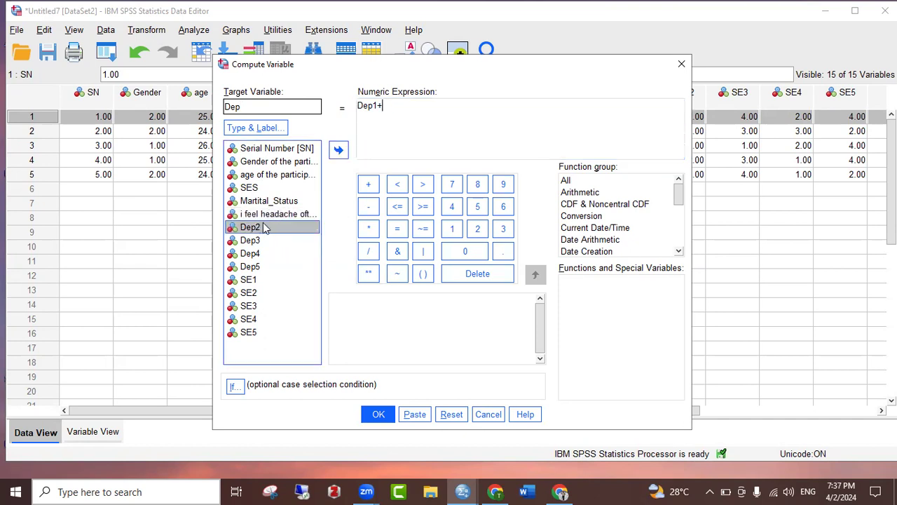
pyautogui.click(338, 151)
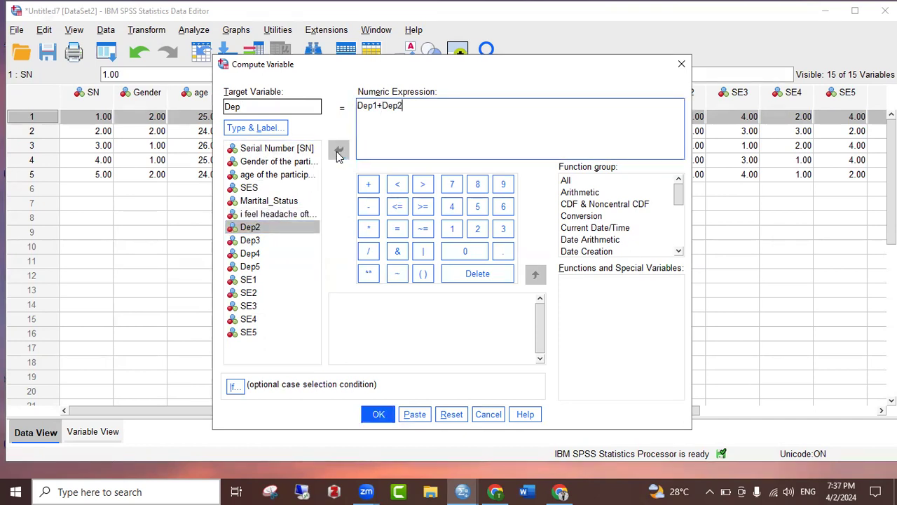
pyautogui.write('+')
pyautogui.click(257, 242)
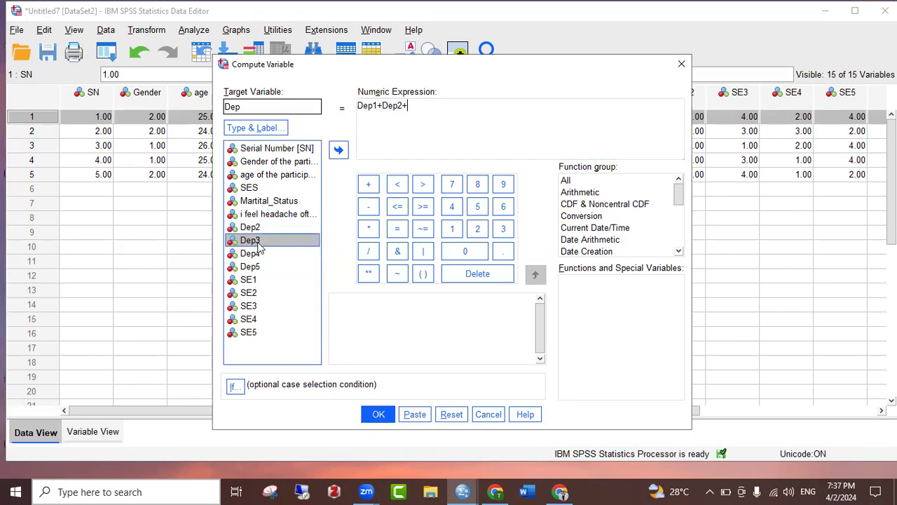
pyautogui.click(338, 150)
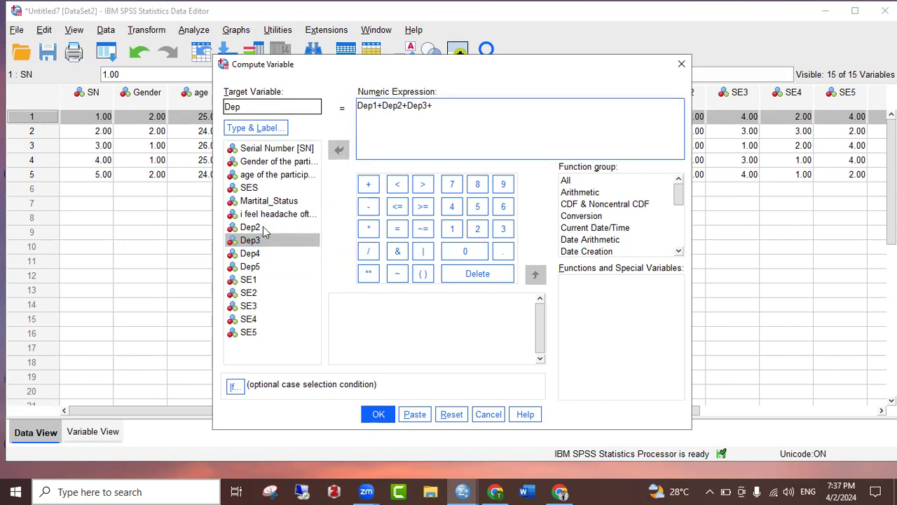
pyautogui.click(270, 253)
pyautogui.click(347, 155)
pyautogui.write('+')
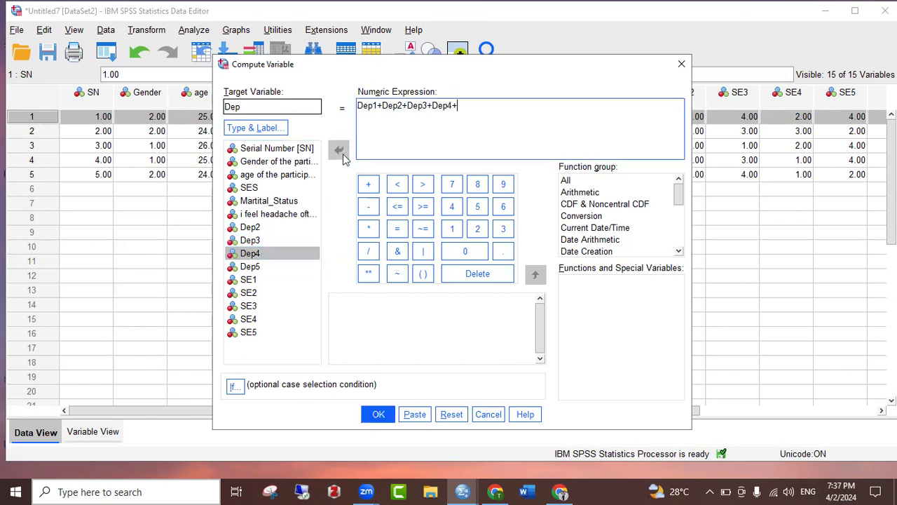
pyautogui.click(249, 268)
pyautogui.click(338, 150)
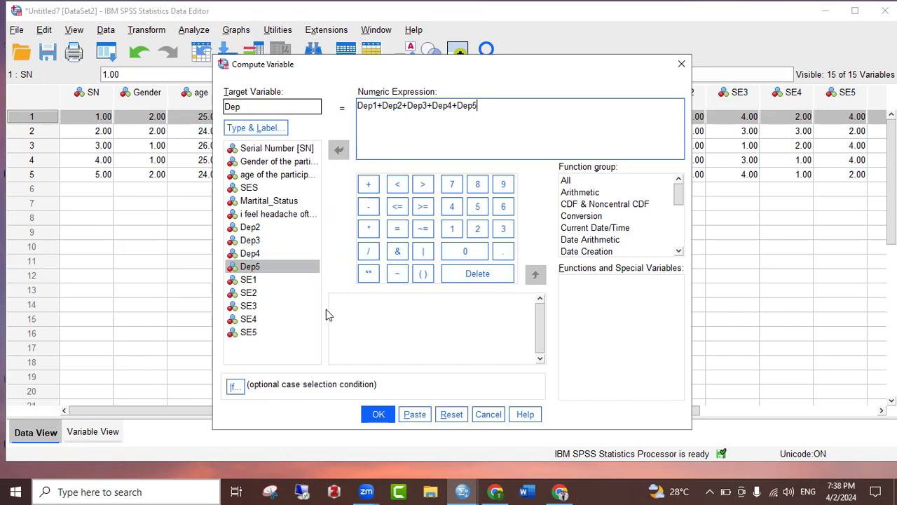
pyautogui.click(377, 414)
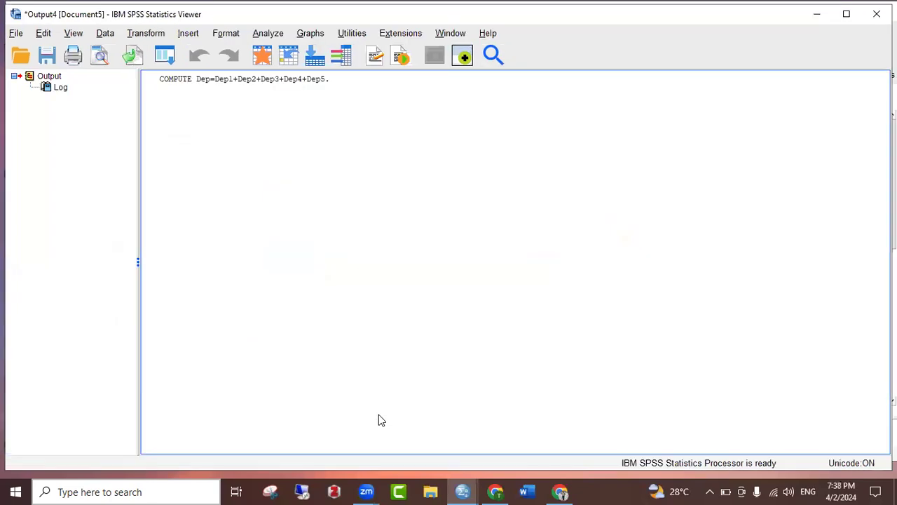
# Review the logged Dep computation in the output and inspect the new Dep column in the Untitled7 dataset
pyautogui.click(210, 89)
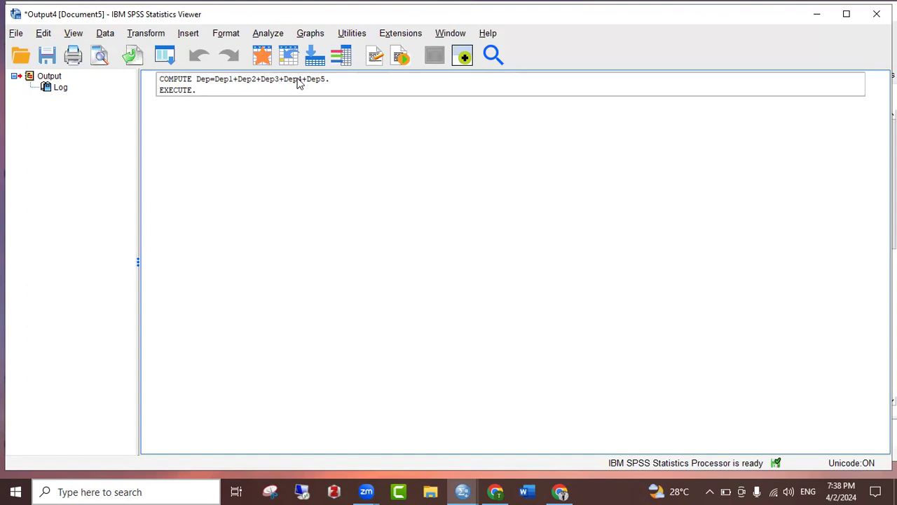
pyautogui.moveTo(333, 84); pyautogui.dragTo(413, 352)
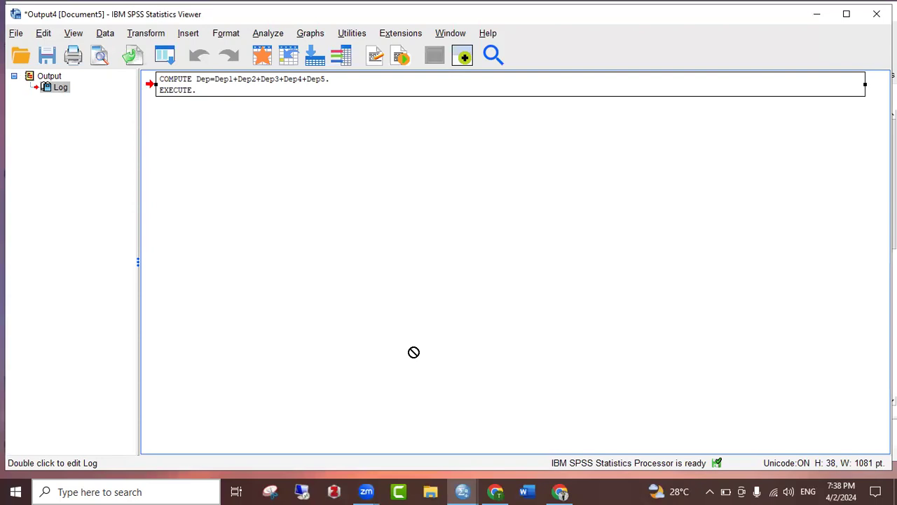
pyautogui.click(462, 491)
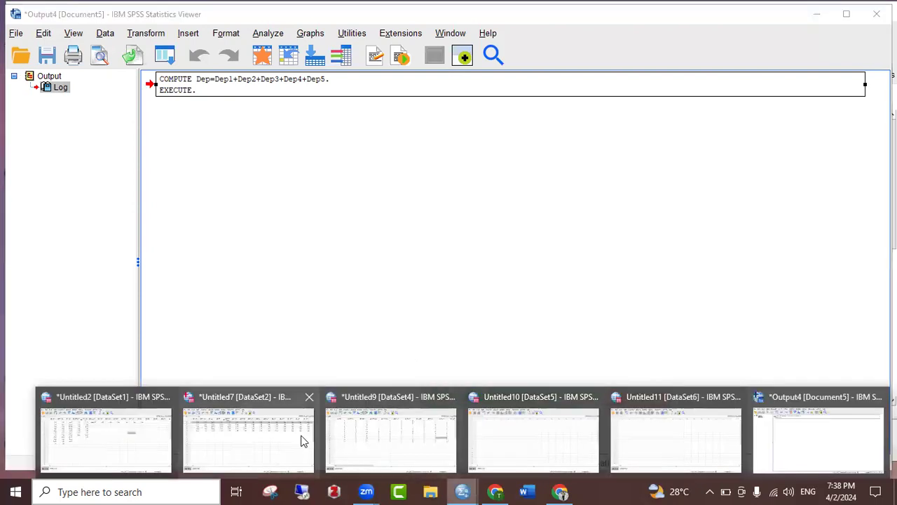
pyautogui.click(301, 437)
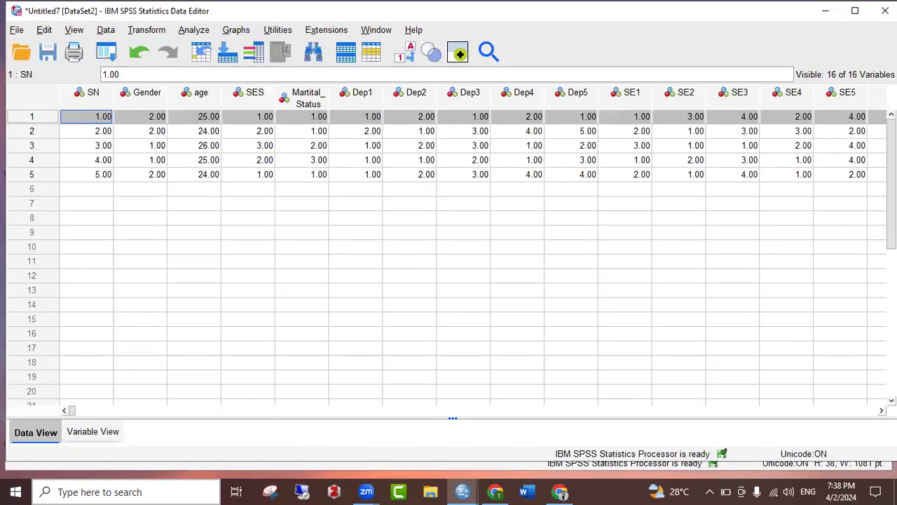
pyautogui.click(881, 411)
pyautogui.click(880, 410)
pyautogui.click(881, 411)
pyautogui.click(881, 410)
pyautogui.click(872, 247)
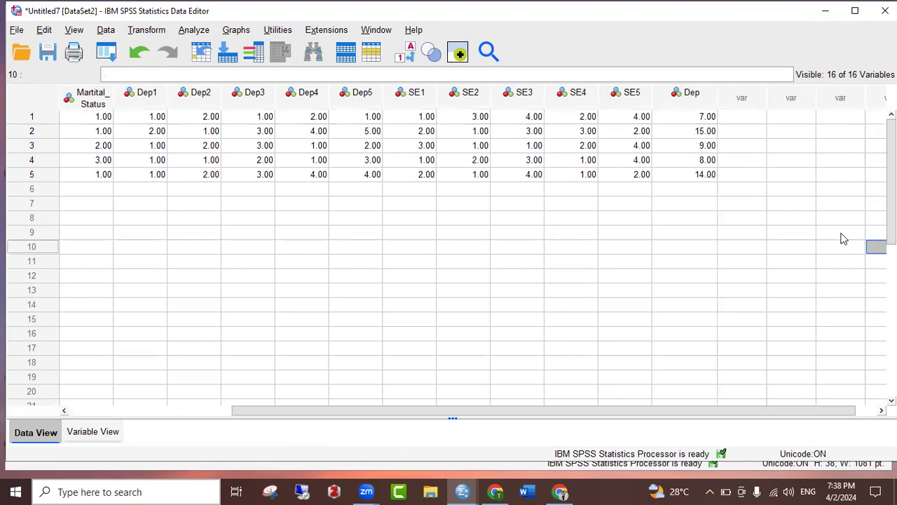
pyautogui.click(711, 95)
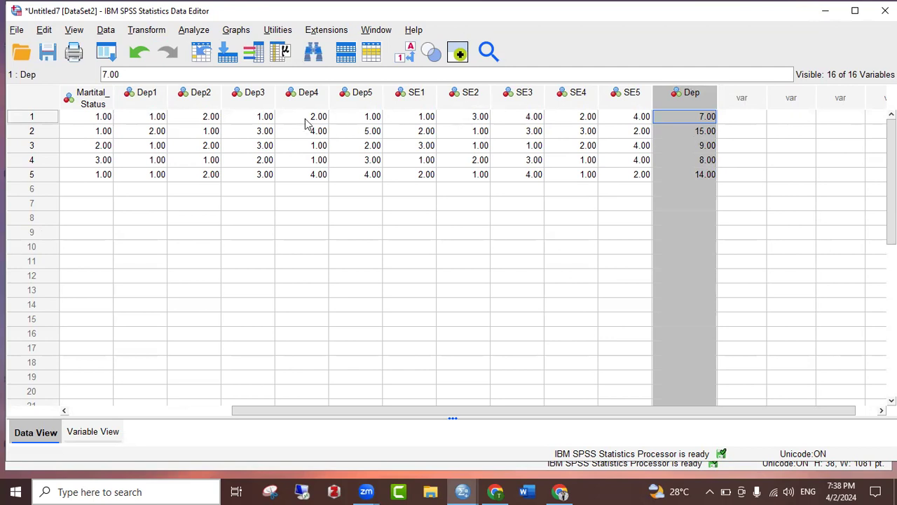
# Reopen Compute Variable, reset its previous settings and name the target variable SE
pyautogui.click(146, 31)
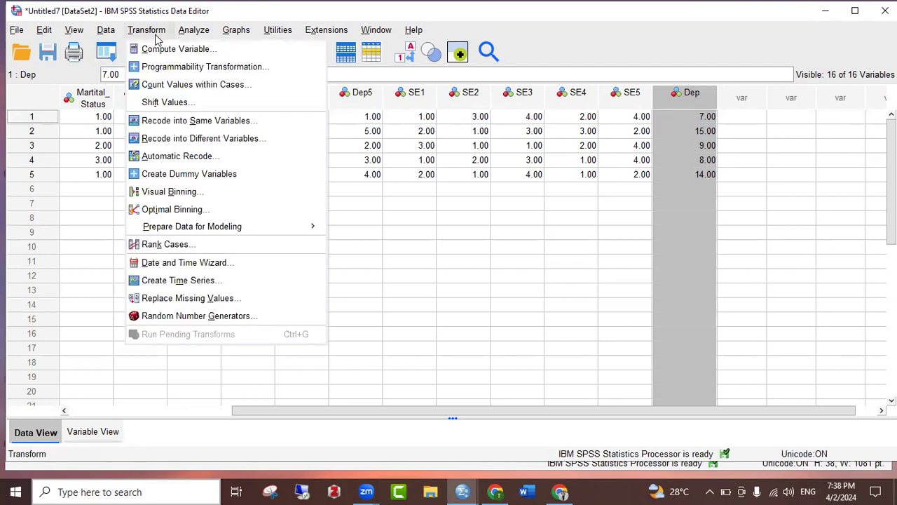
pyautogui.click(161, 49)
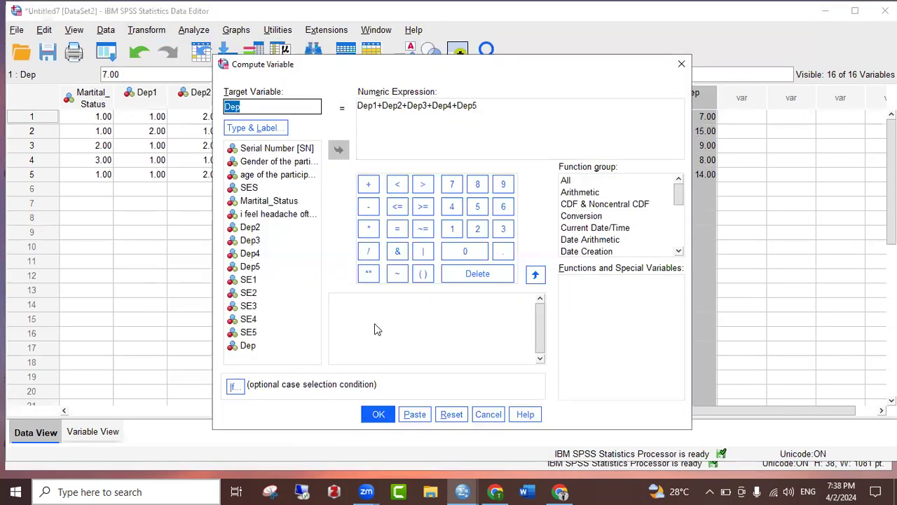
pyautogui.click(451, 414)
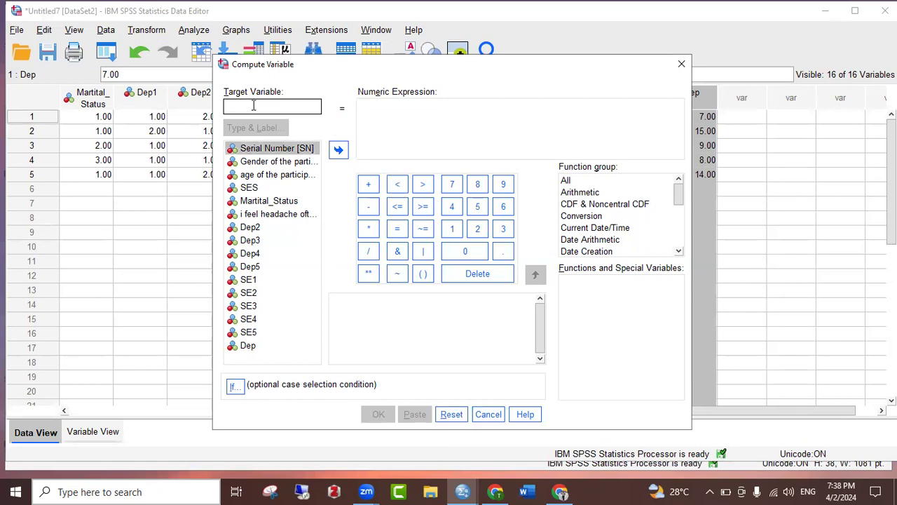
pyautogui.write('s')
pyautogui.press('BackSpace')
pyautogui.write('SE')
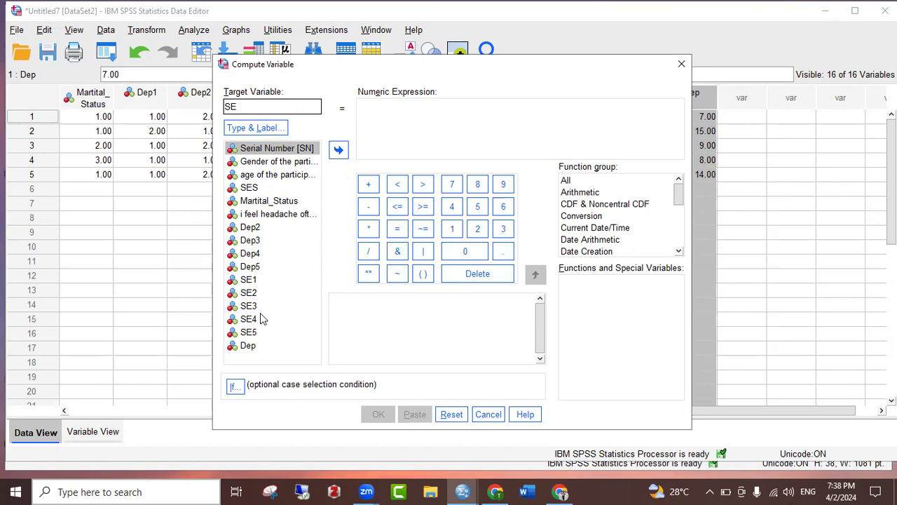
# Enter SE1+SE2+SE3+ as the beginning of the numeric expression for SE
pyautogui.click(256, 281)
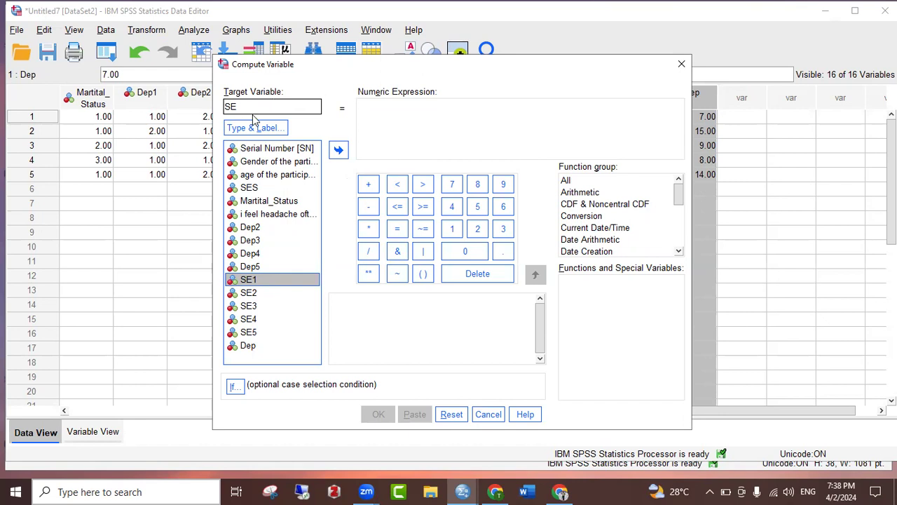
pyautogui.click(339, 149)
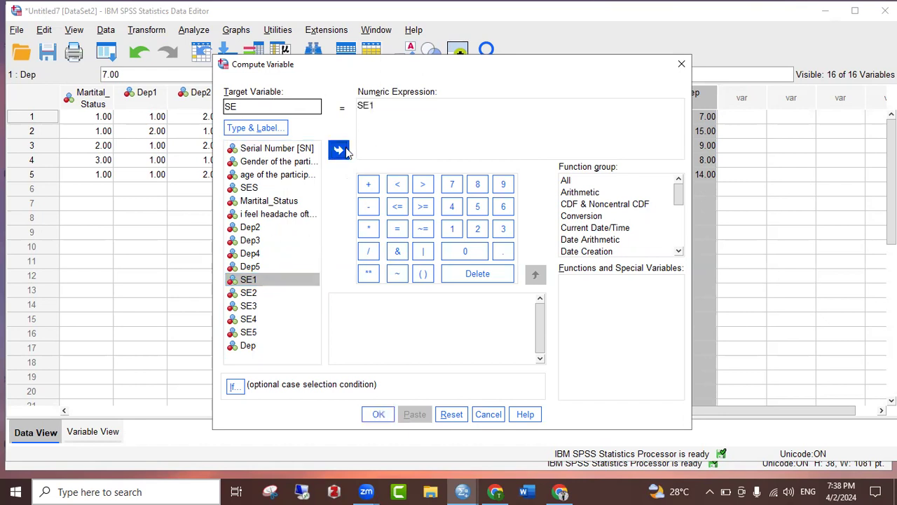
pyautogui.write('+')
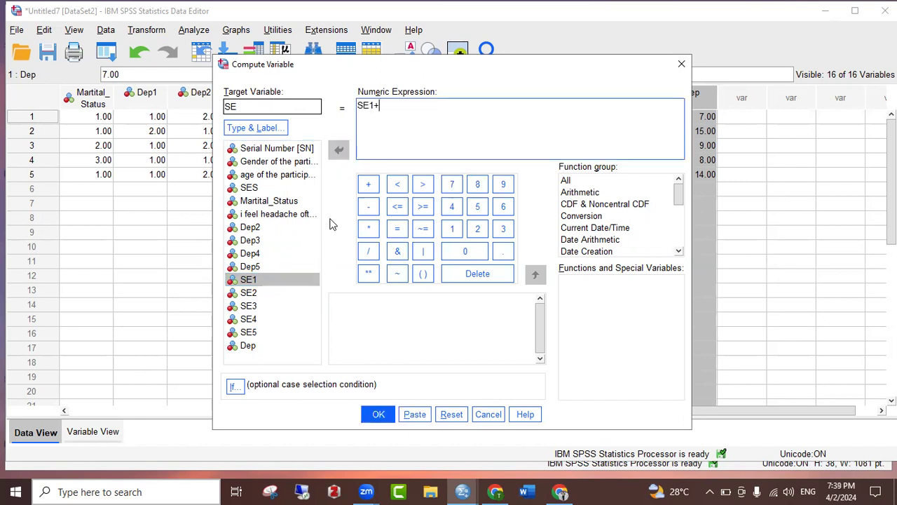
pyautogui.click(246, 297)
pyautogui.click(334, 151)
pyautogui.write('+')
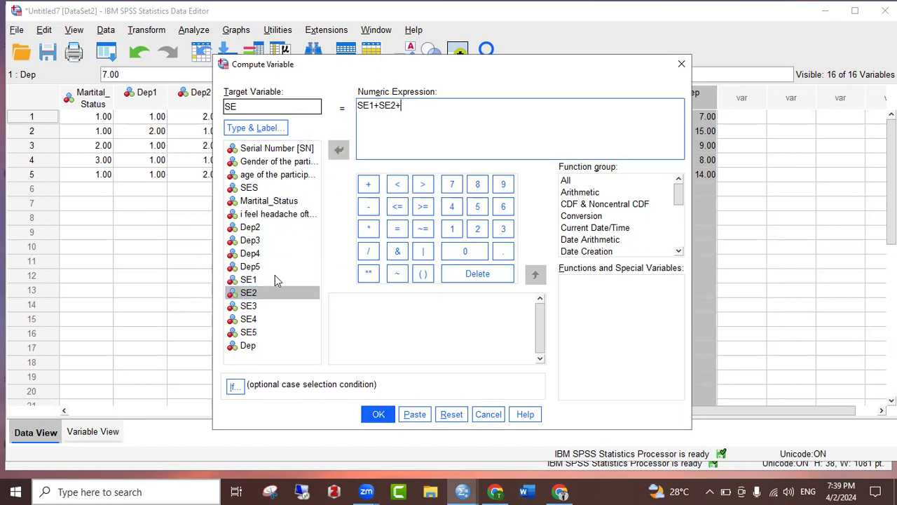
pyautogui.click(254, 306)
pyautogui.click(339, 149)
pyautogui.write('+')
# Append SE4+SE5 to the numeric expression and run the computation of SE
pyautogui.click(339, 149)
pyautogui.write('+SE4+')
pyautogui.click(248, 333)
pyautogui.click(339, 150)
pyautogui.write('+SE4+SE5')
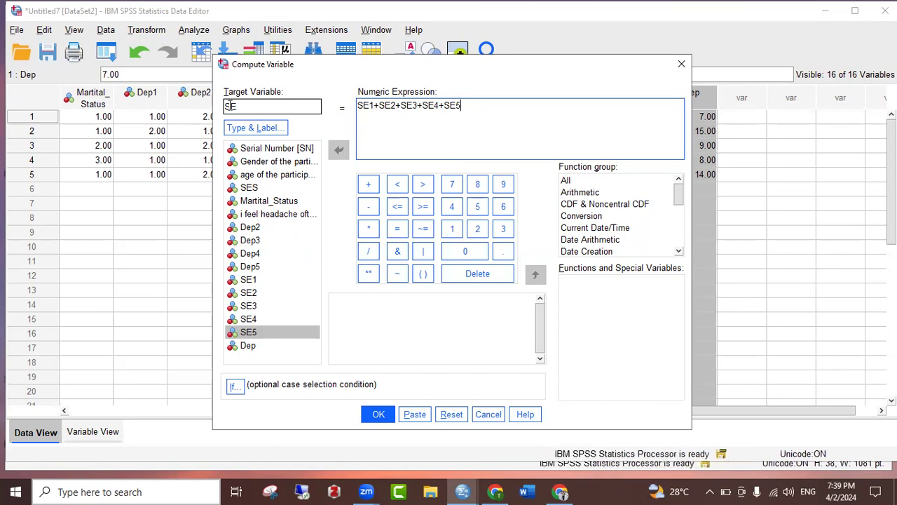
pyautogui.click(382, 417)
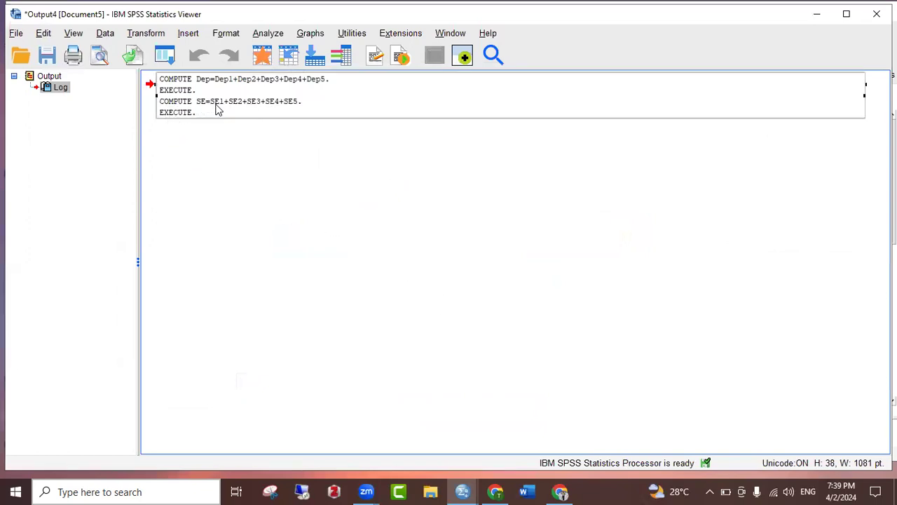
# Review the logged SE computation in the output and inspect the new SE column in the Untitled7 dataset
pyautogui.click(299, 105)
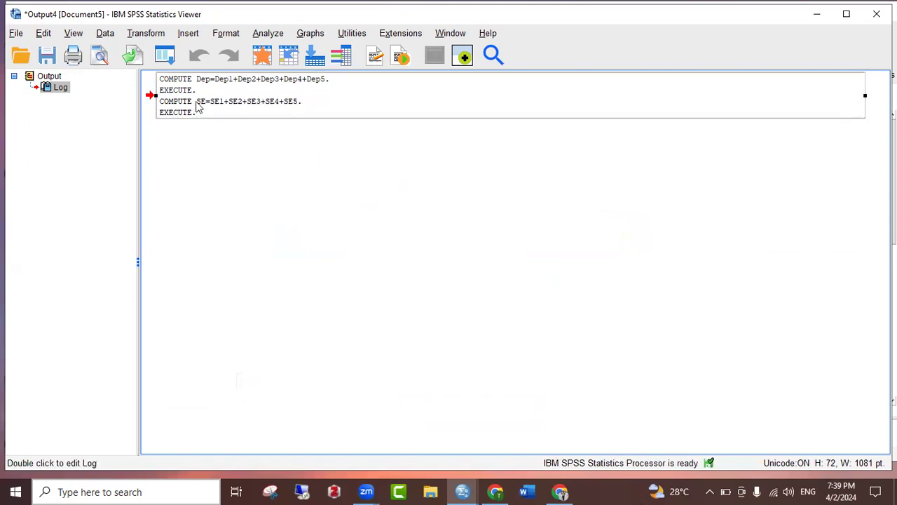
pyautogui.click(462, 491)
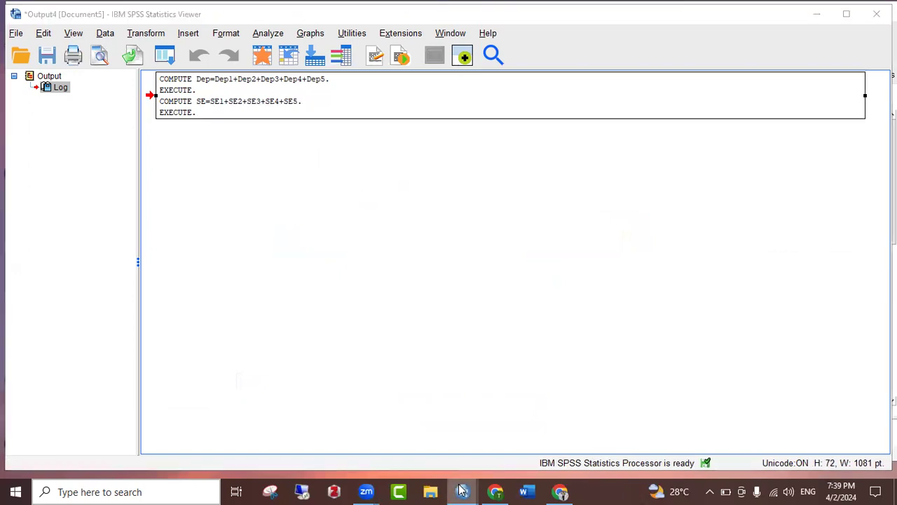
pyautogui.click(270, 453)
pyautogui.click(736, 264)
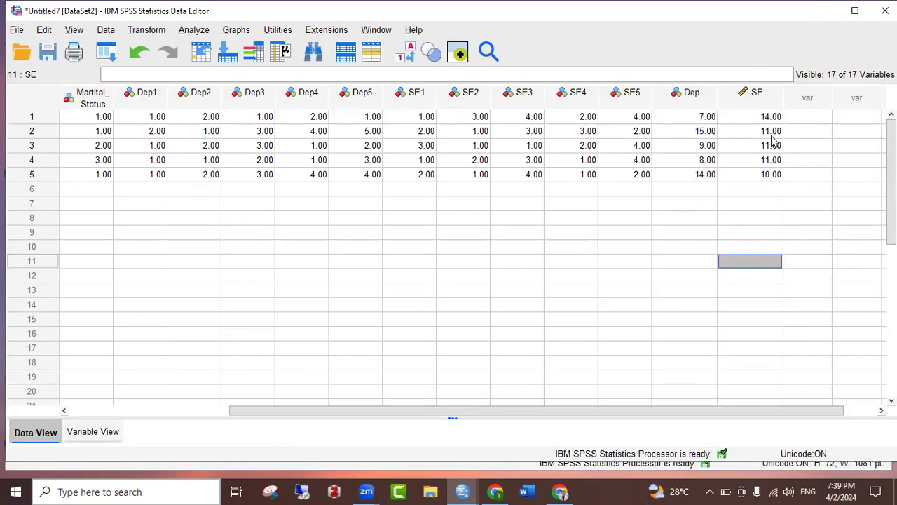
pyautogui.click(762, 98)
pyautogui.click(788, 168)
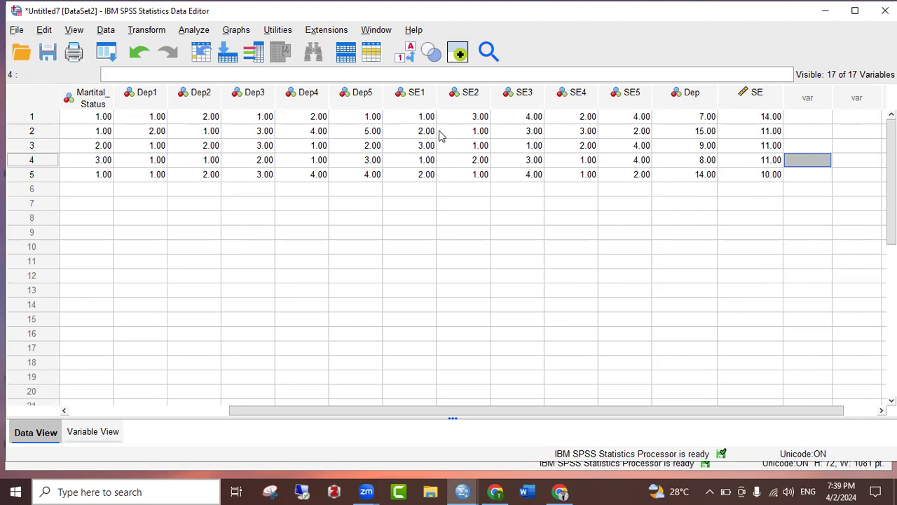
# Compare the SE totals with the individual SE item scores in the first rows, and inspect the Dep and SE total columns
pyautogui.click(768, 117)
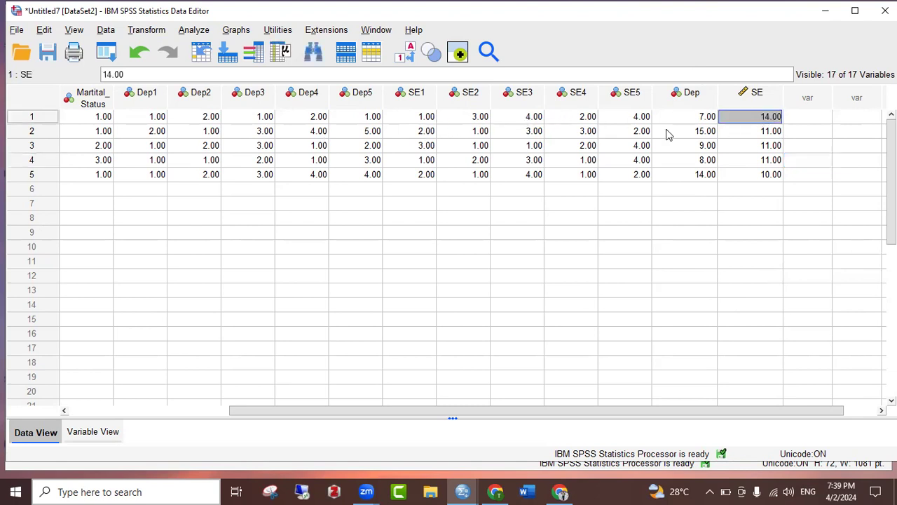
pyautogui.click(426, 132)
pyautogui.click(483, 133)
pyautogui.click(540, 134)
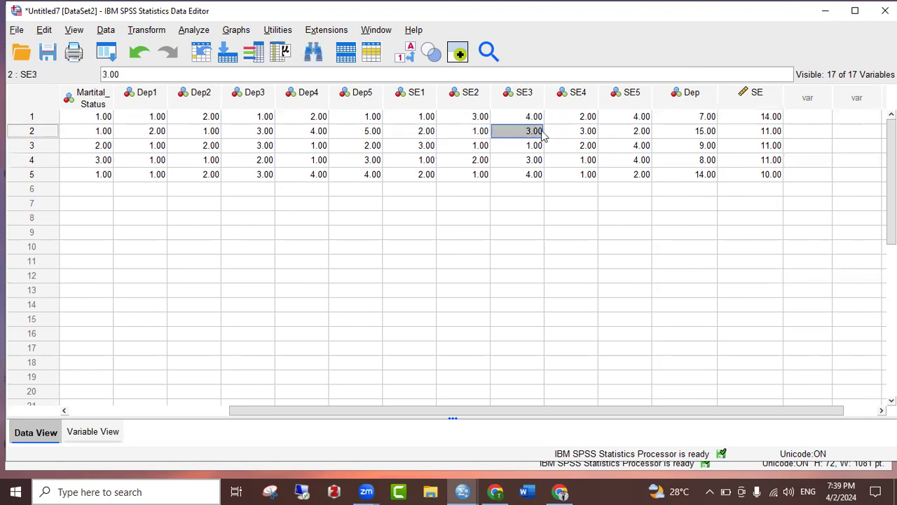
pyautogui.click(692, 94)
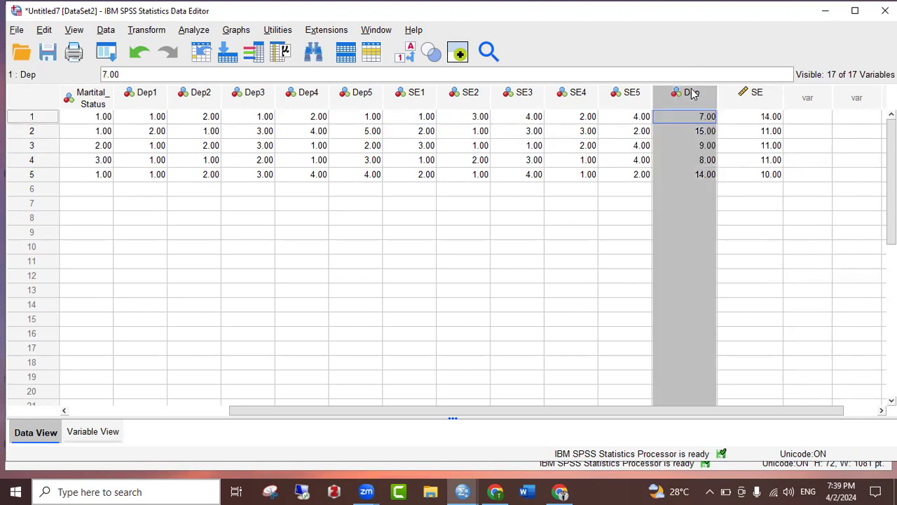
pyautogui.click(757, 94)
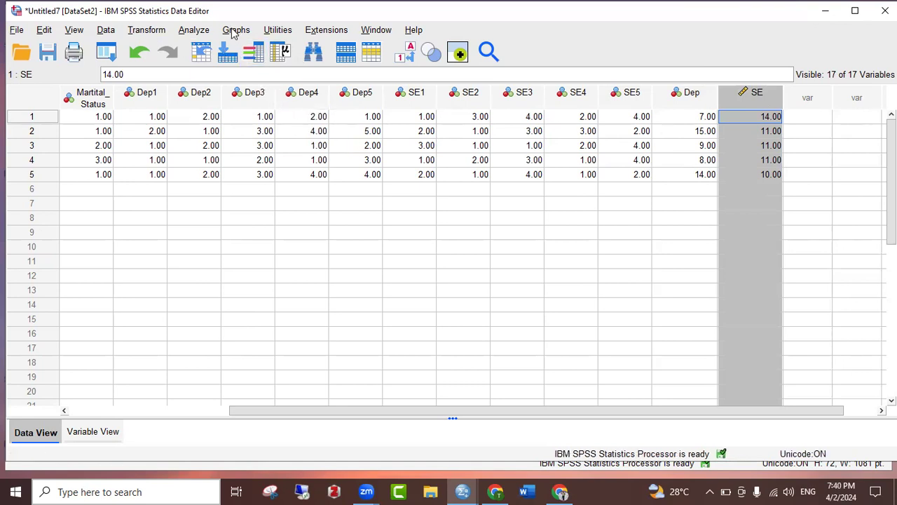
# Run a bivariate correlation between the total scores Dep and SE with the Pearson coefficient and a two-tailed significance test
pyautogui.click(195, 31)
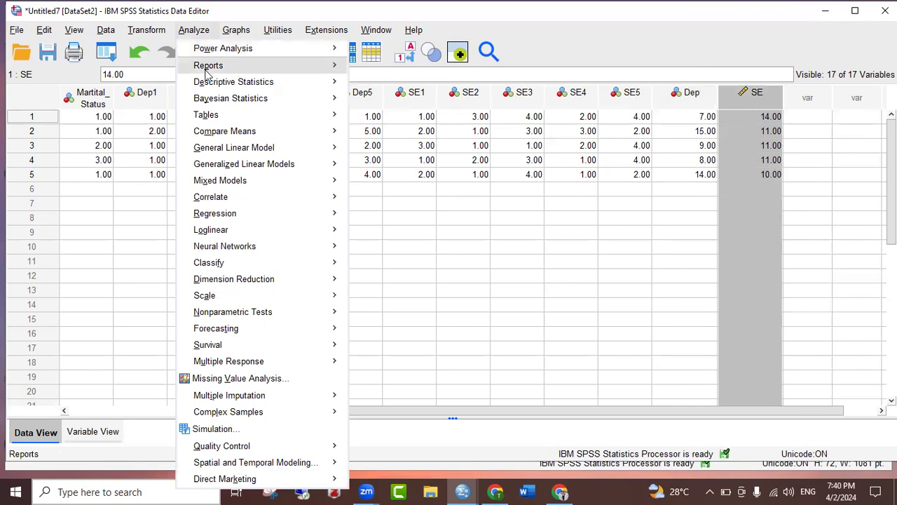
pyautogui.moveTo(289, 203)
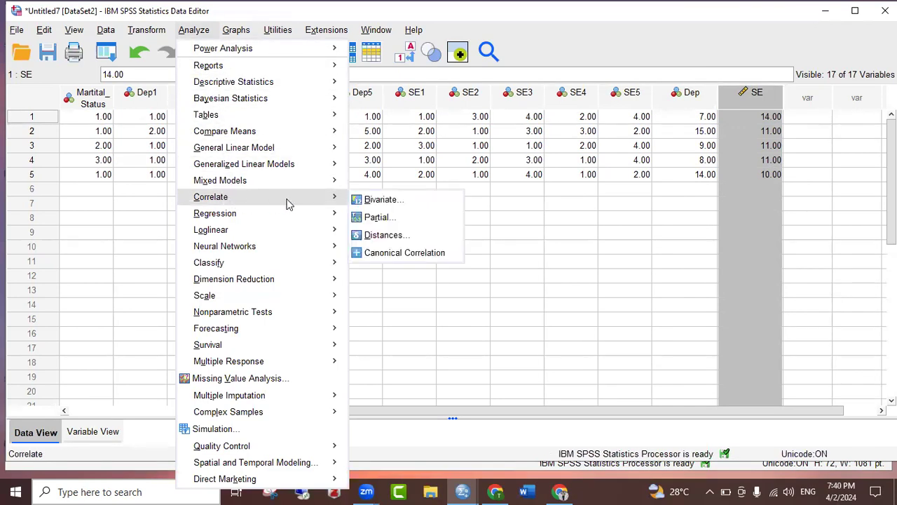
pyautogui.click(381, 200)
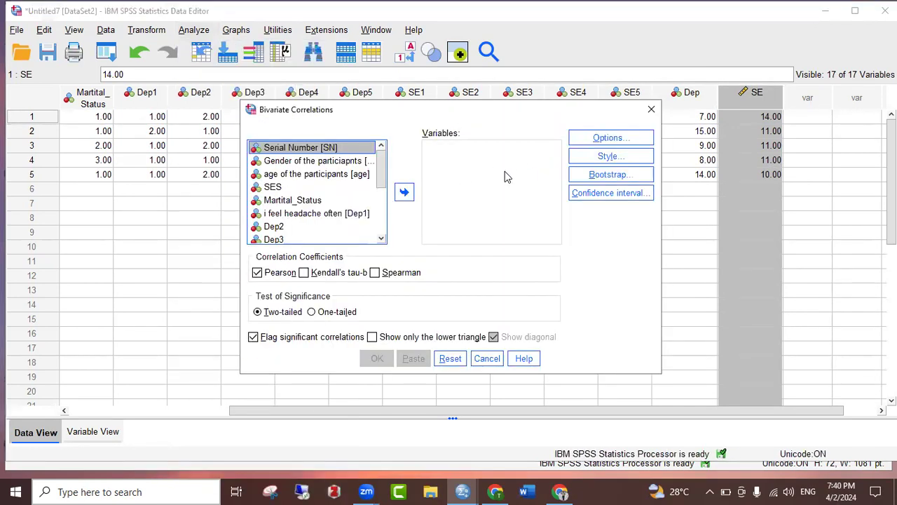
pyautogui.moveTo(375, 163); pyautogui.dragTo(379, 227)
pyautogui.click(272, 224)
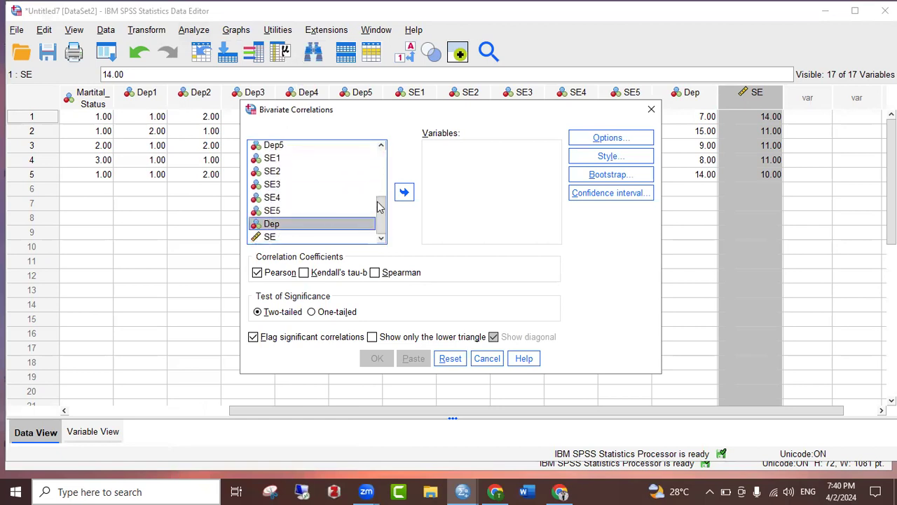
pyautogui.click(404, 192)
pyautogui.click(273, 235)
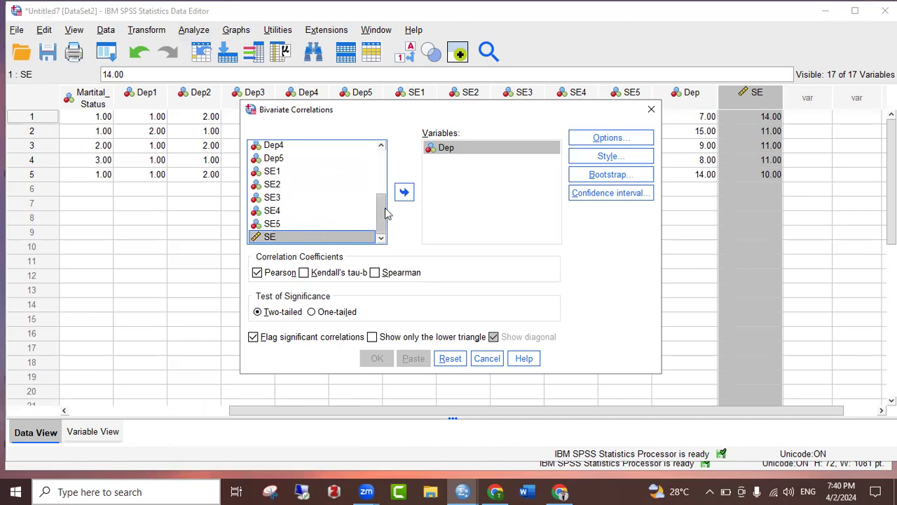
pyautogui.click(404, 192)
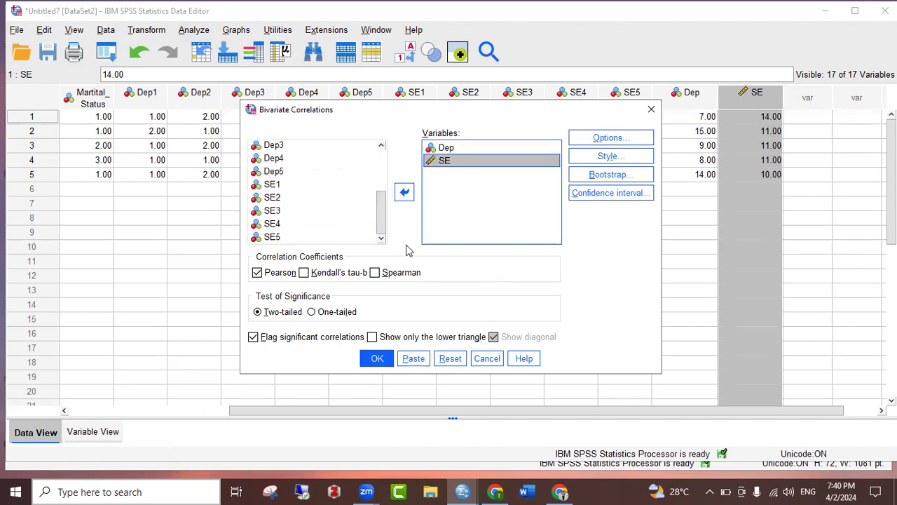
pyautogui.click(378, 358)
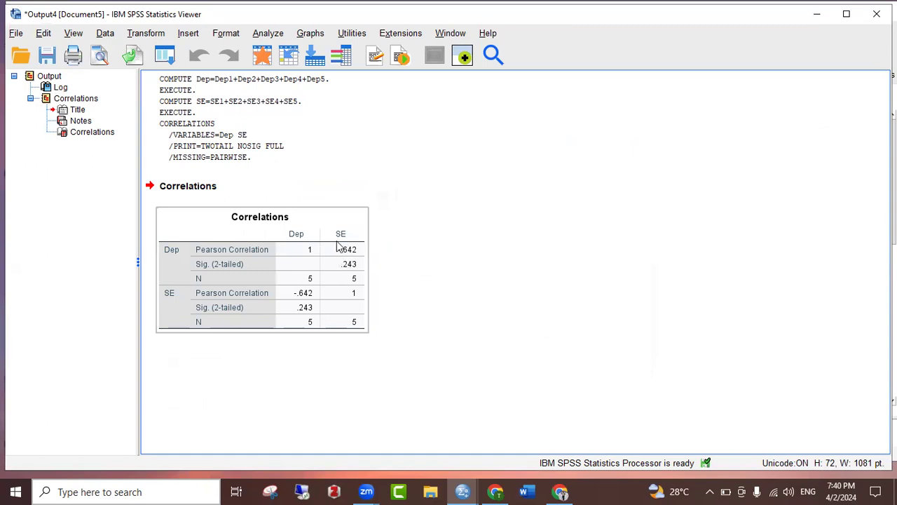
# Examine the Pearson correlation and two-tailed significance between Dep and SE in the Correlations output table
pyautogui.moveTo(292, 193); pyautogui.dragTo(319, 280)
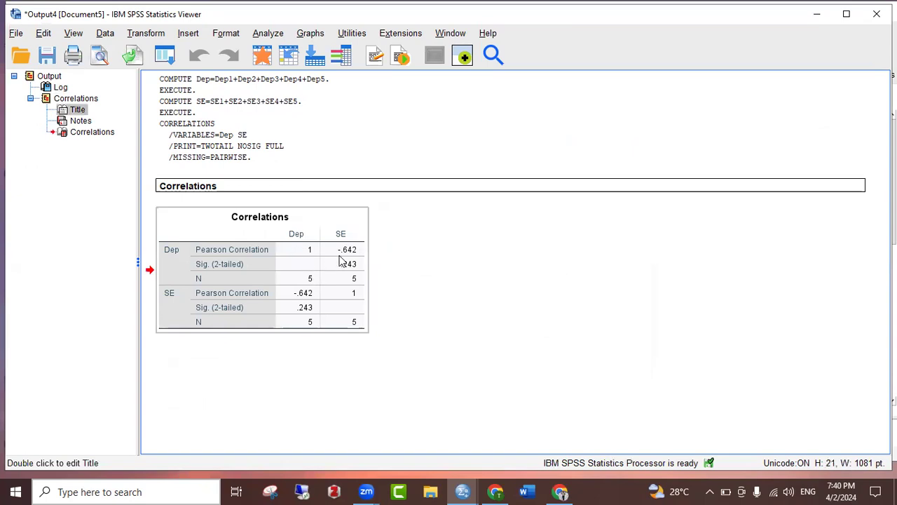
pyautogui.click(349, 269)
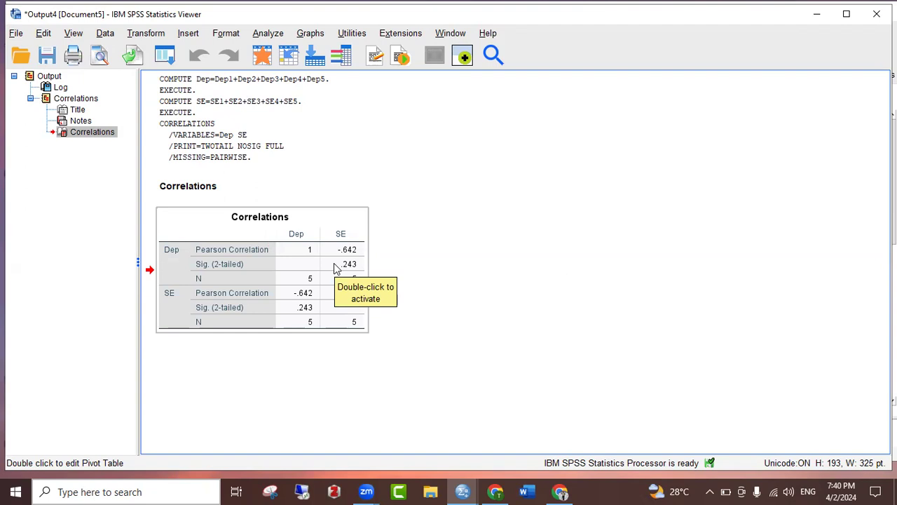
pyautogui.moveTo(335, 267); pyautogui.dragTo(675, 350)
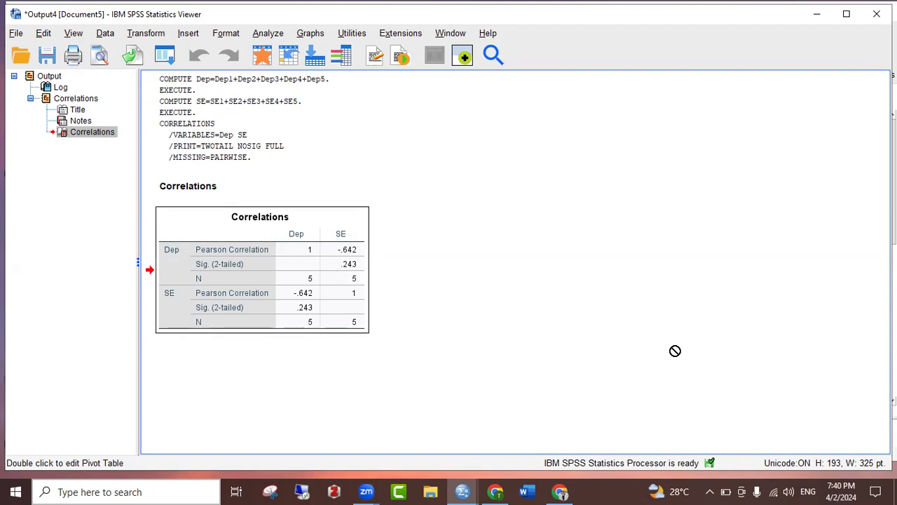